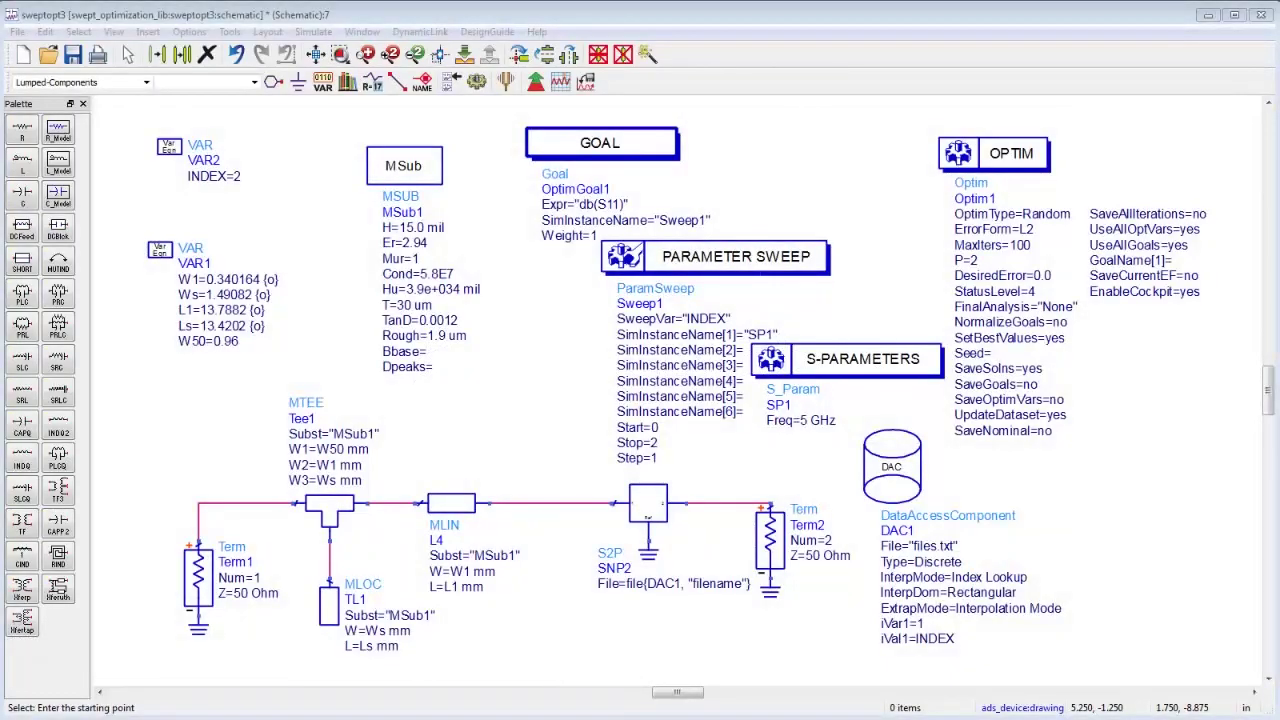
Step: Run the random optimization of the swept schematic through all 100 iterations
left_click(535, 82)
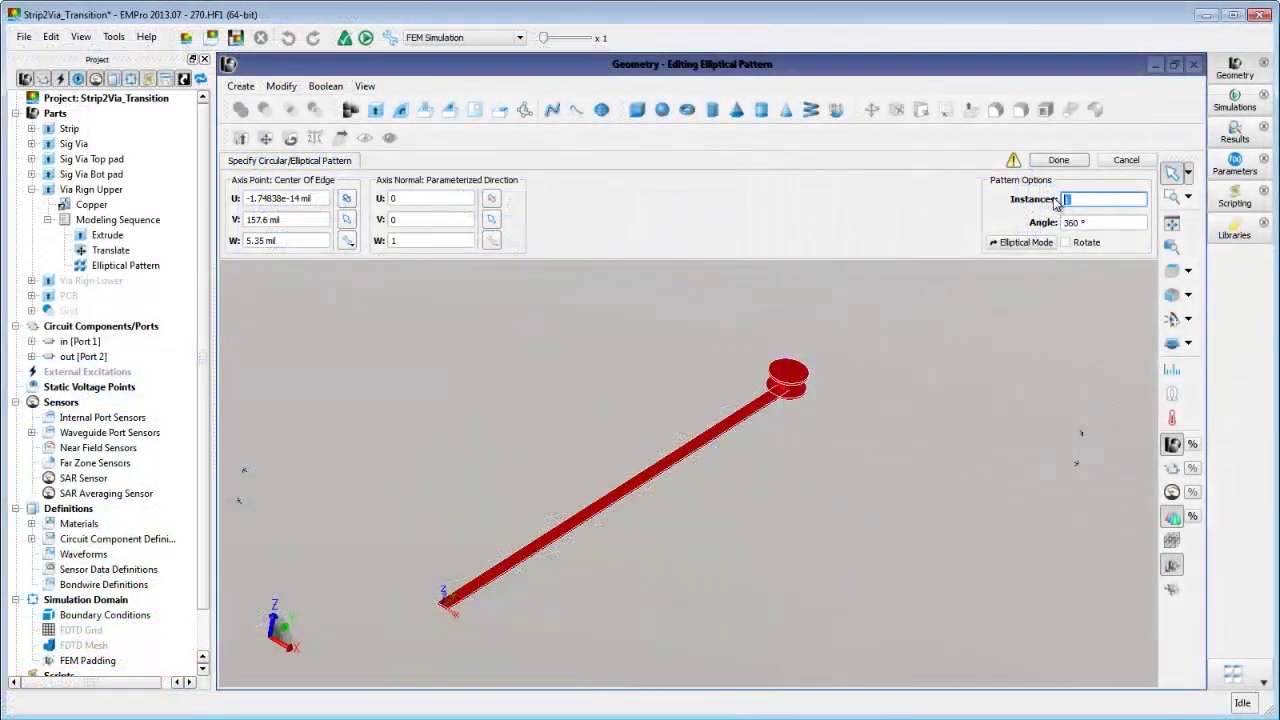
Step: Pattern the upper via ring num_vias times, then select Via Rign Lower and PCB
type("n")
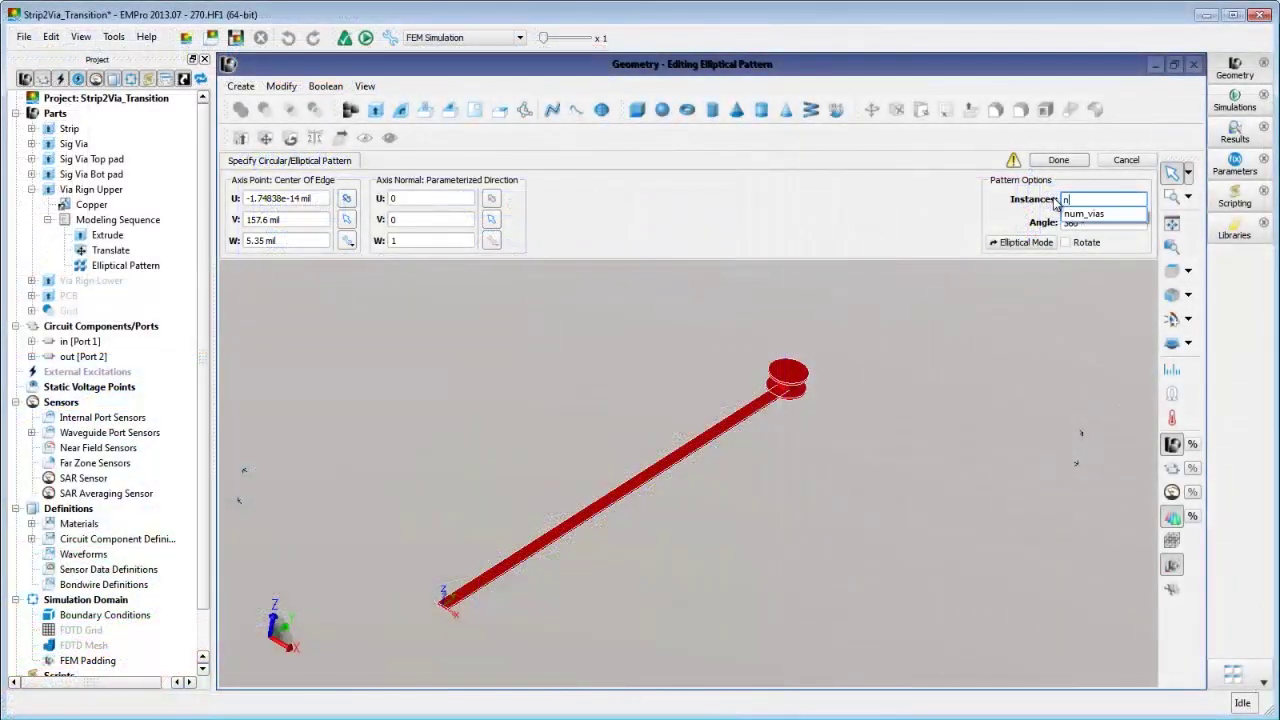
type("um_vias")
key("Tab")
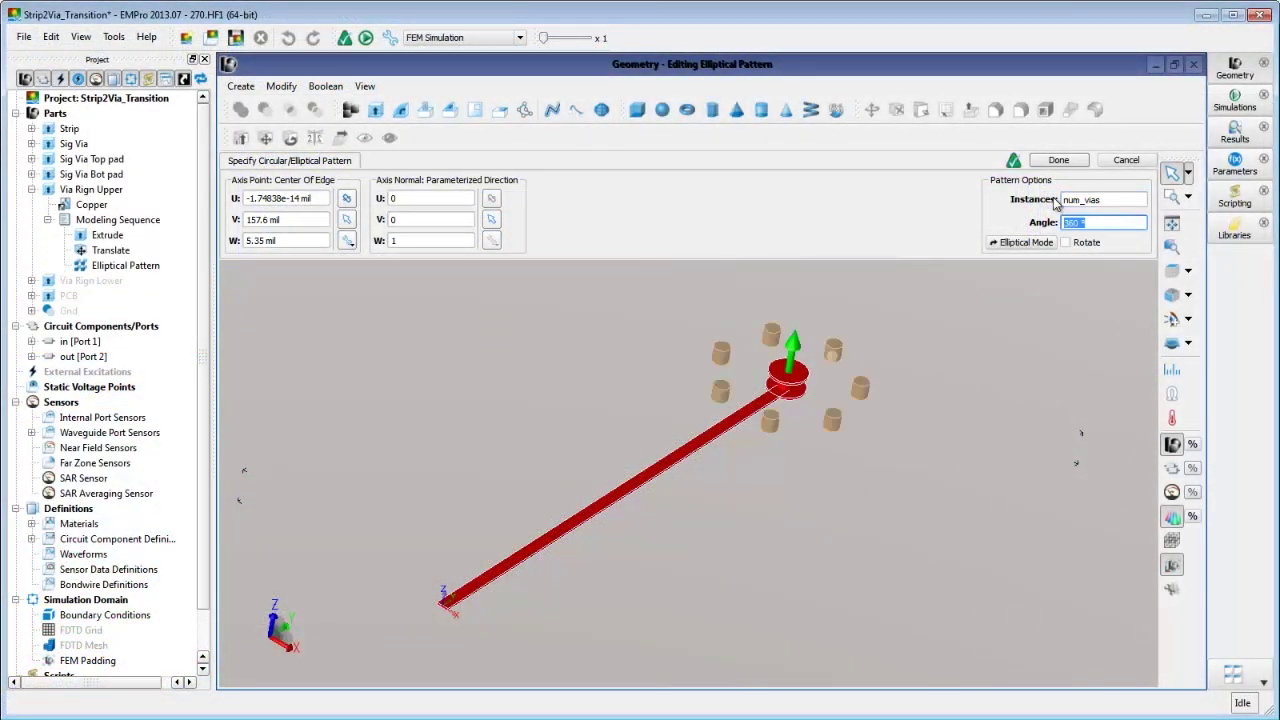
left_click(1058, 160)
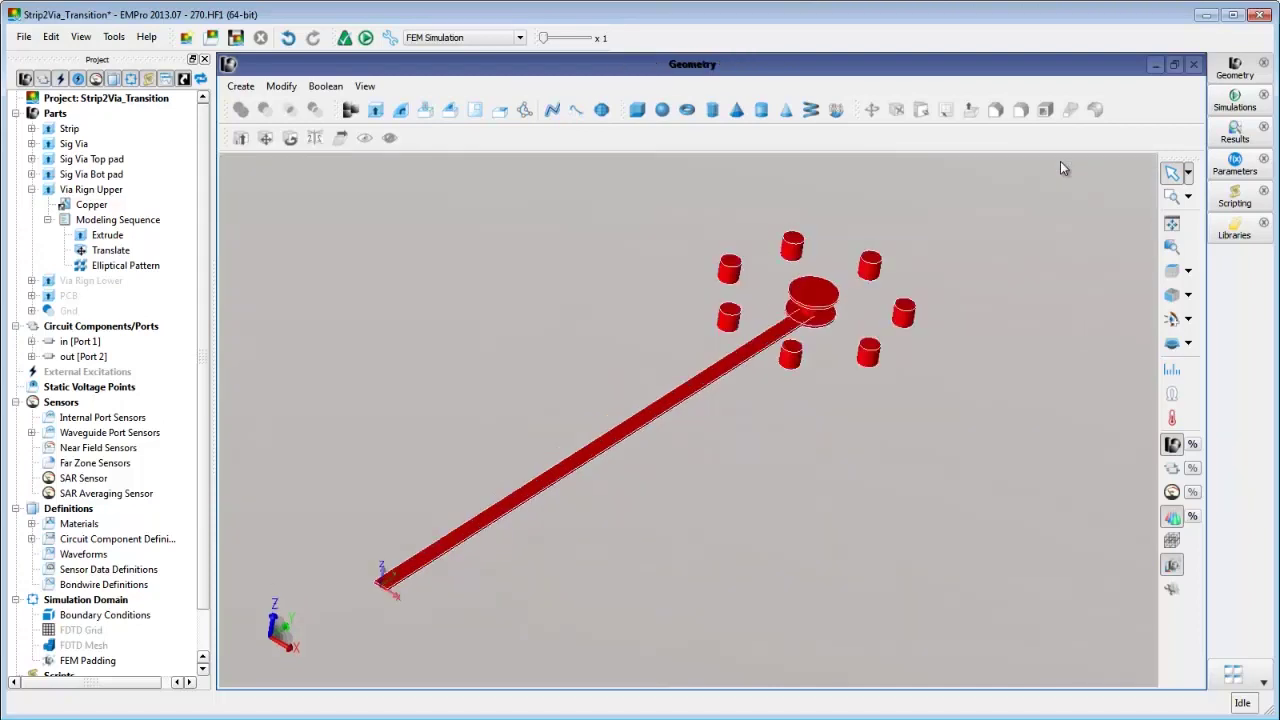
left_click(68, 284)
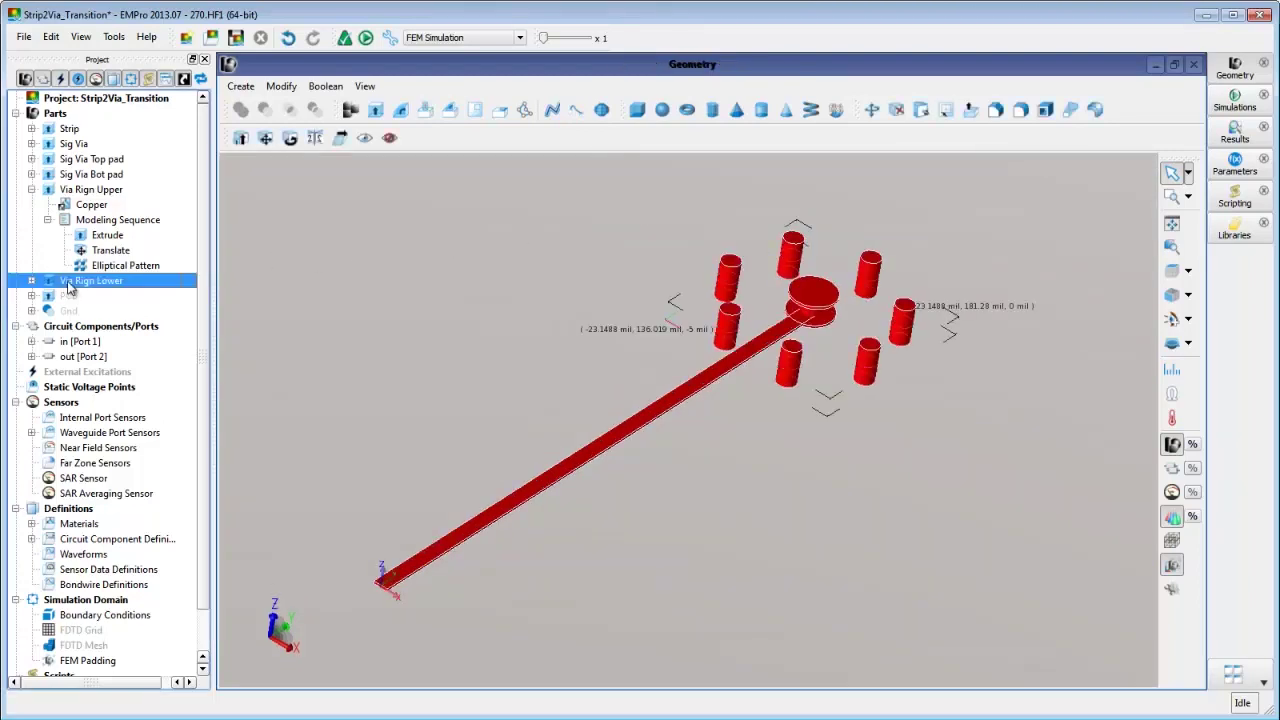
left_click(68, 296, "shift")
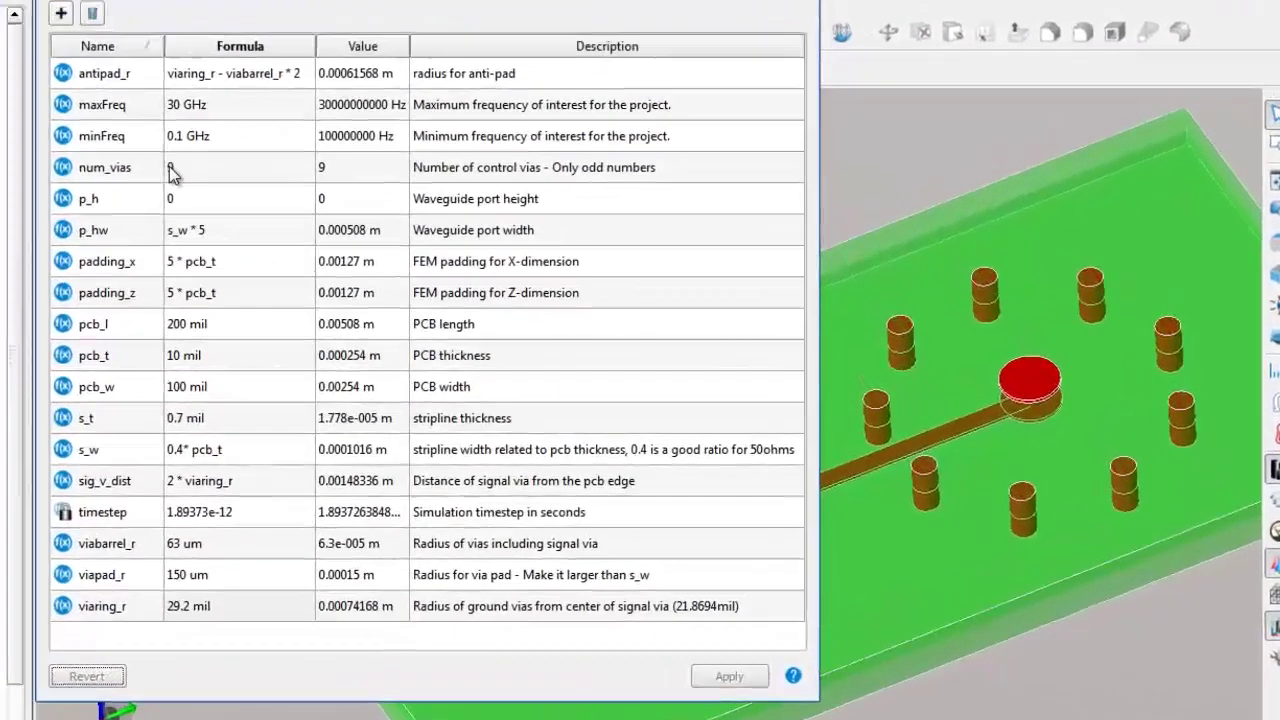
Step: Set num_vias to 7 and viaring_r to 21.2 mil, then save the project as new
double_click(325, 213)
type("7")
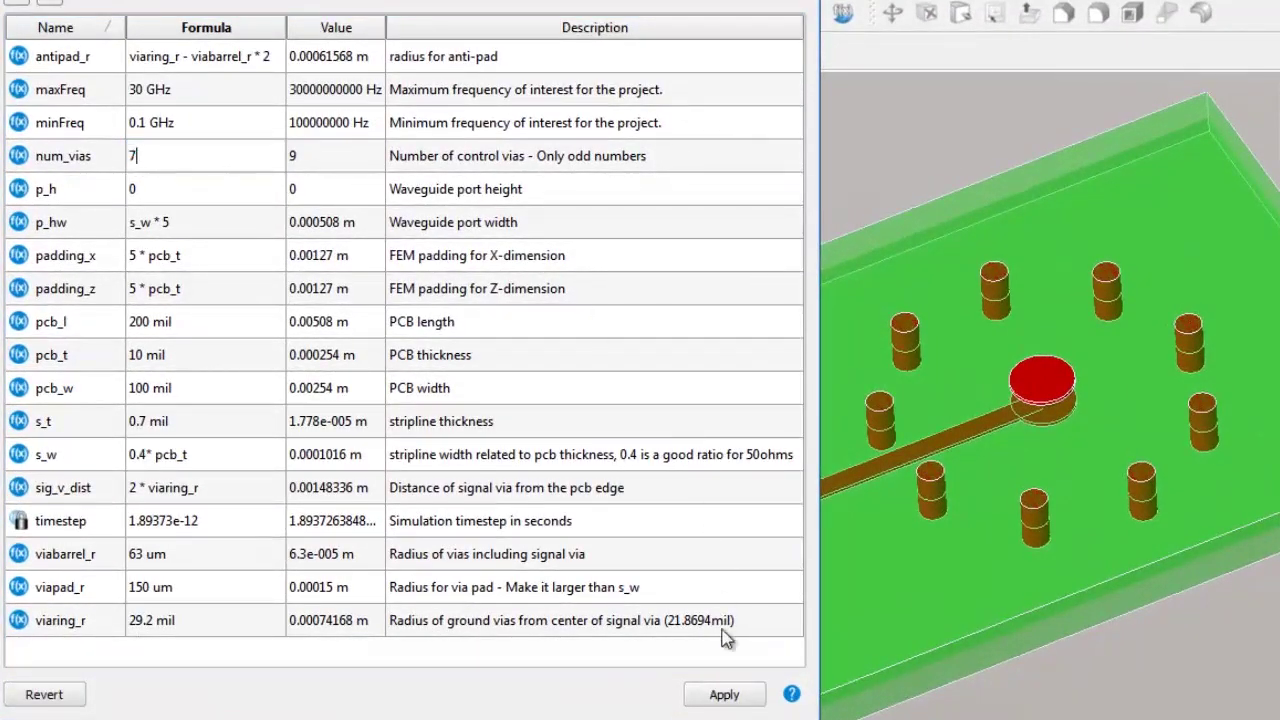
left_click(724, 694)
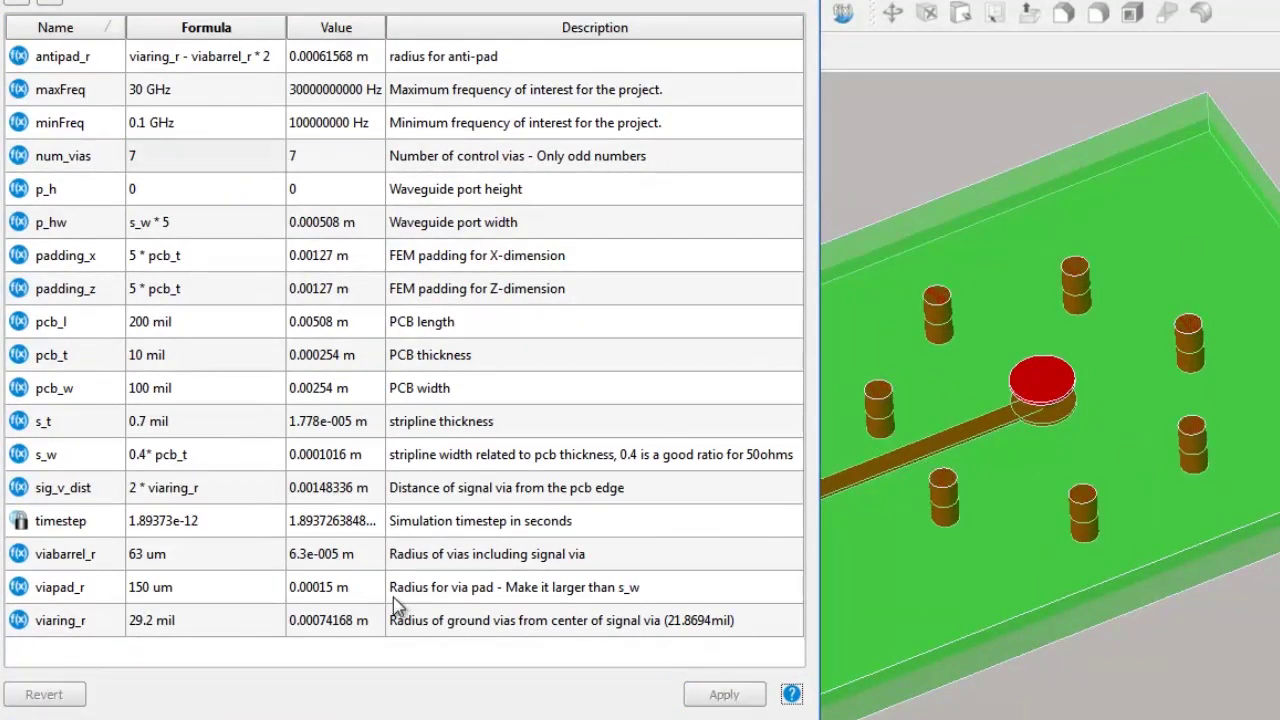
double_click(166, 621)
left_click(140, 616)
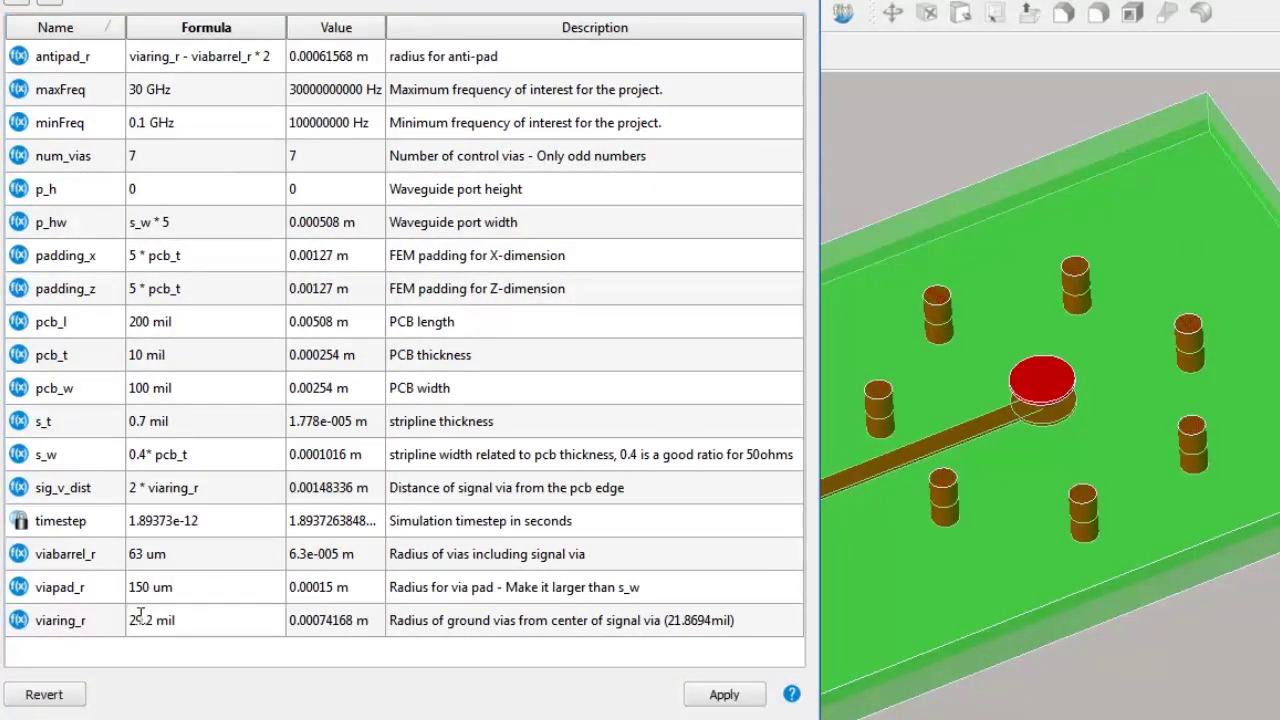
type("21")
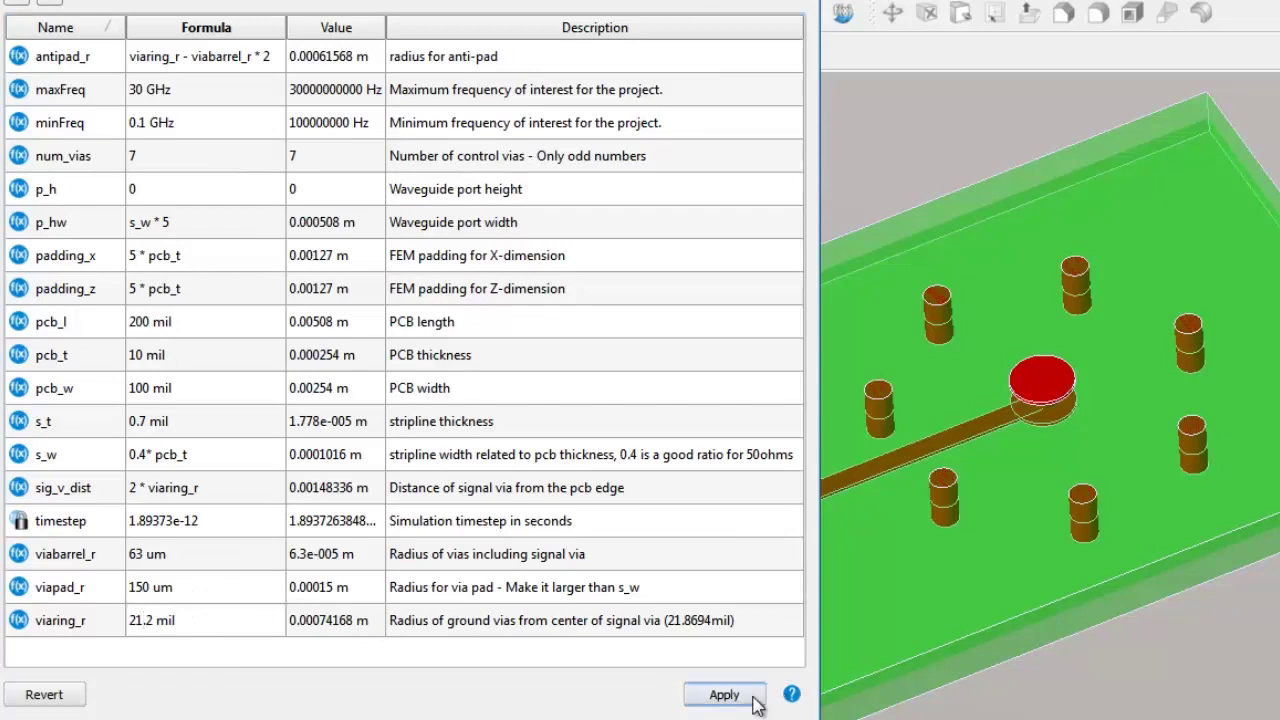
left_click(724, 694)
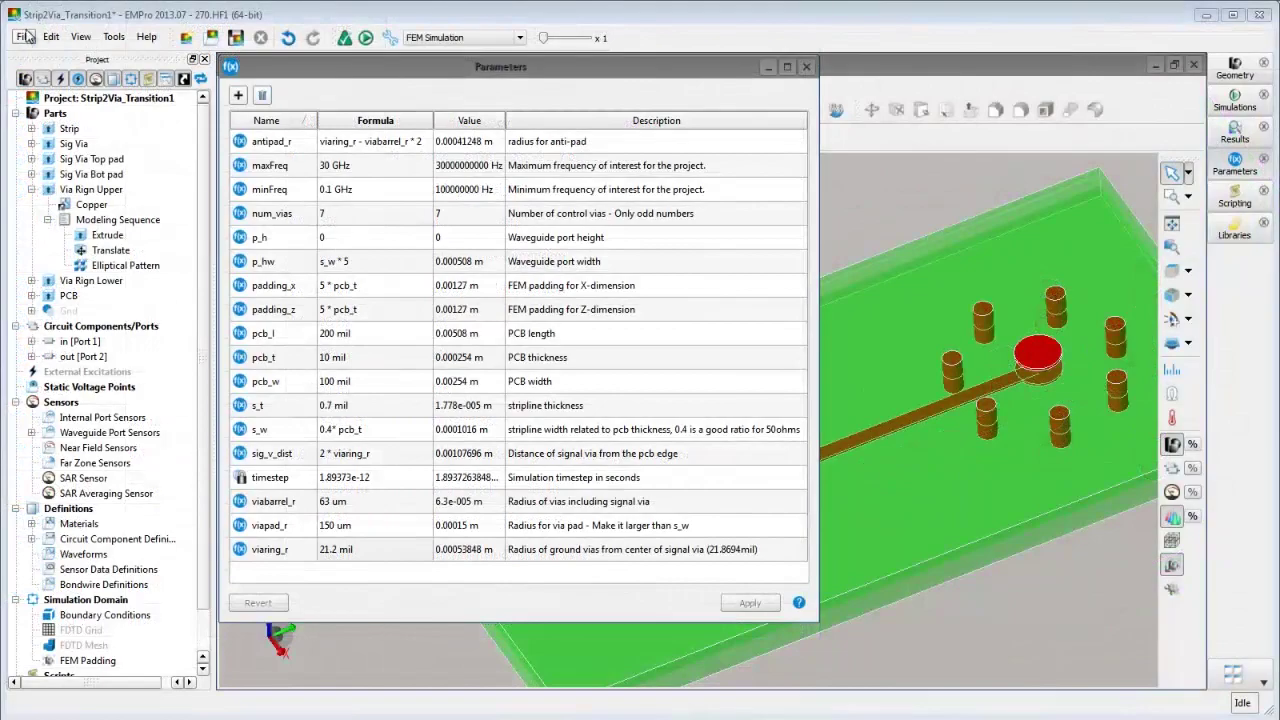
left_click(25, 37)
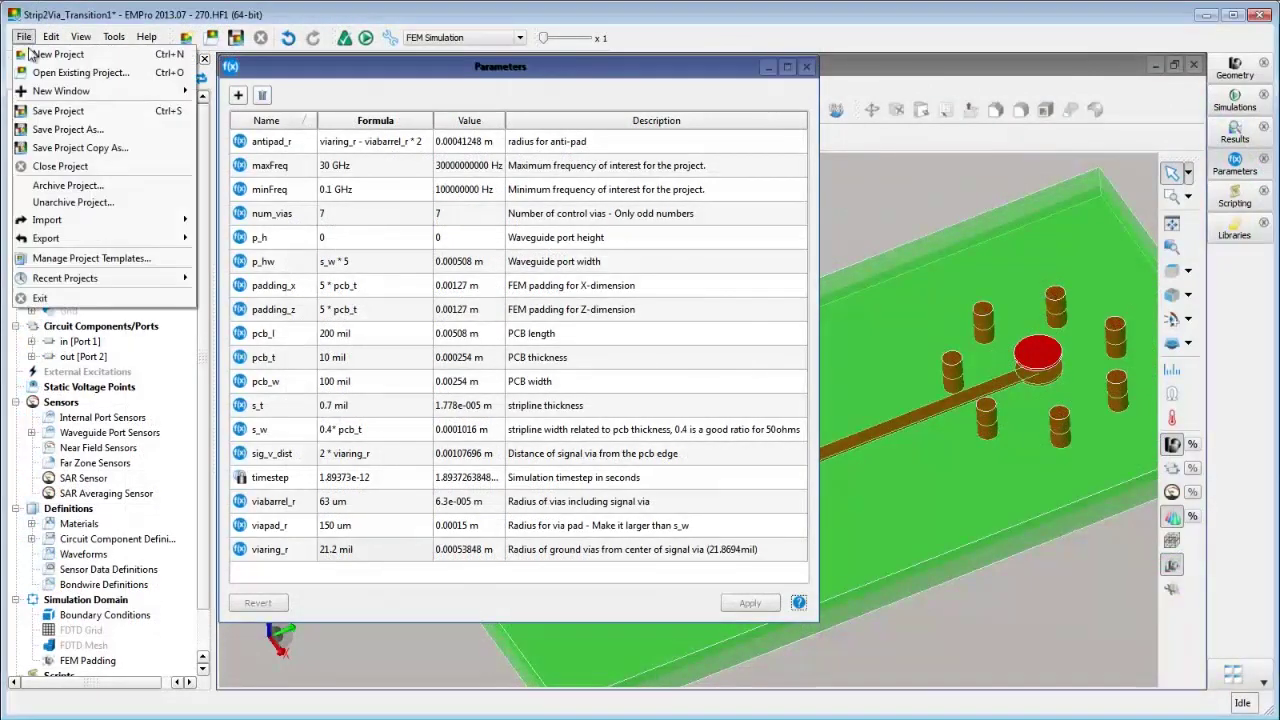
left_click(60, 128)
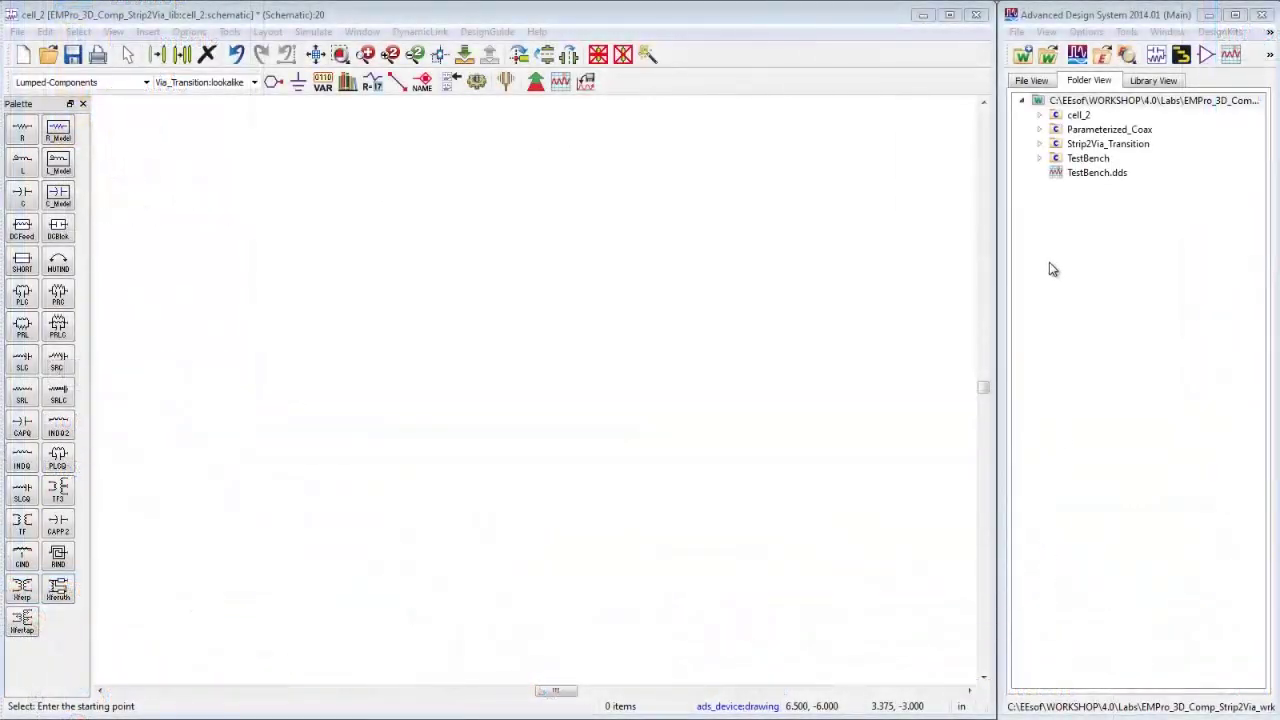
Step: Place the Strip2Via_Transition lookalike symbol on the schematic as instance X1
left_click(1040, 144)
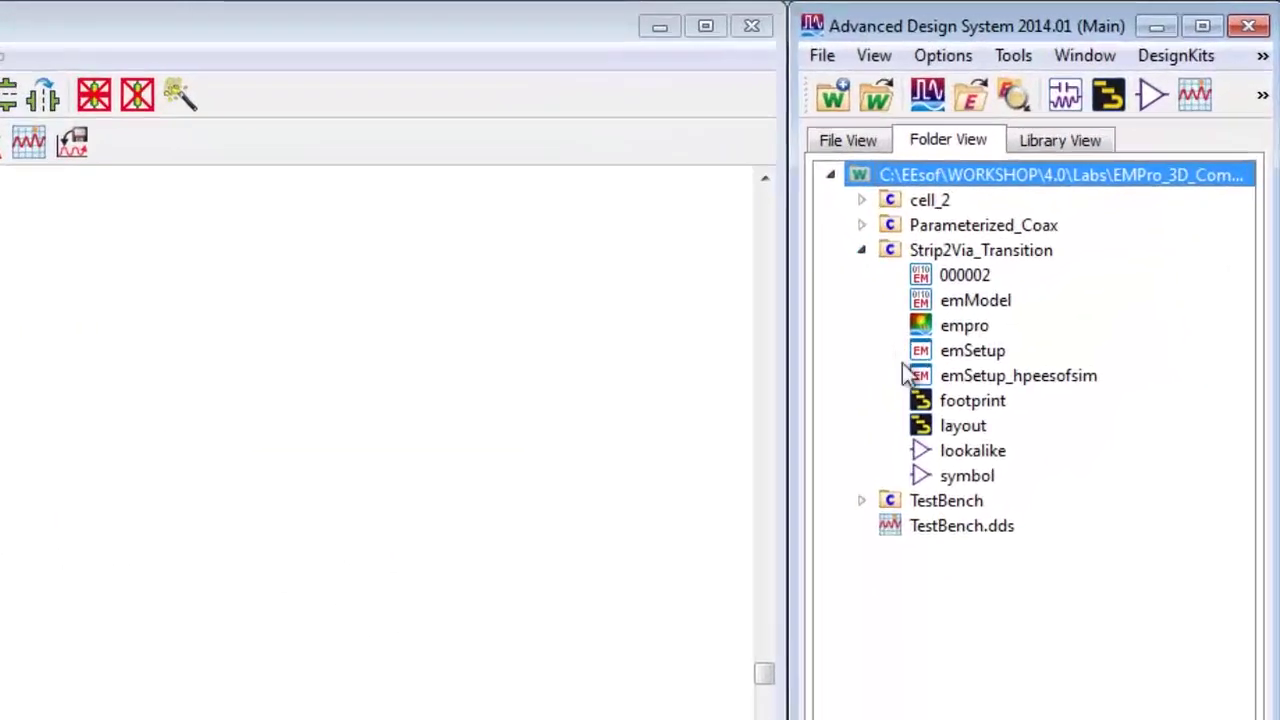
left_click(1088, 260)
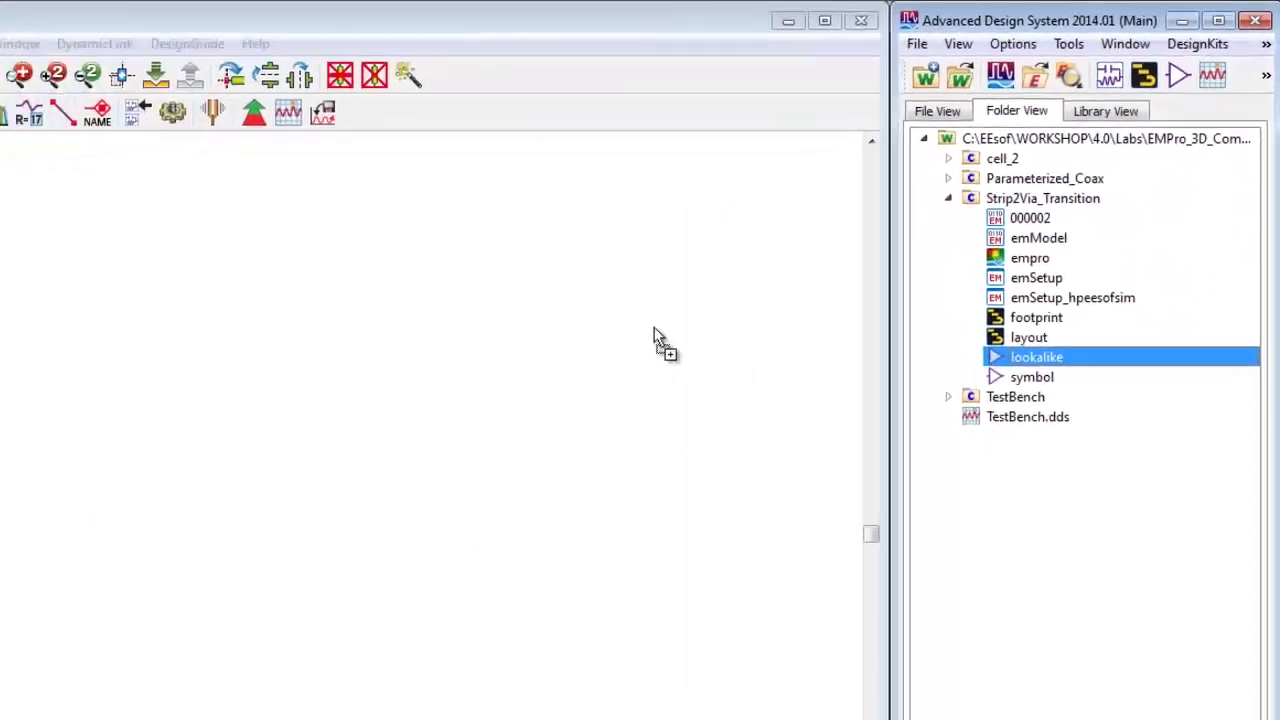
mouse_move(896, 510)
left_mouse_down()
mouse_move(277, 455)
mouse_move(295, 636)
left_mouse_up()
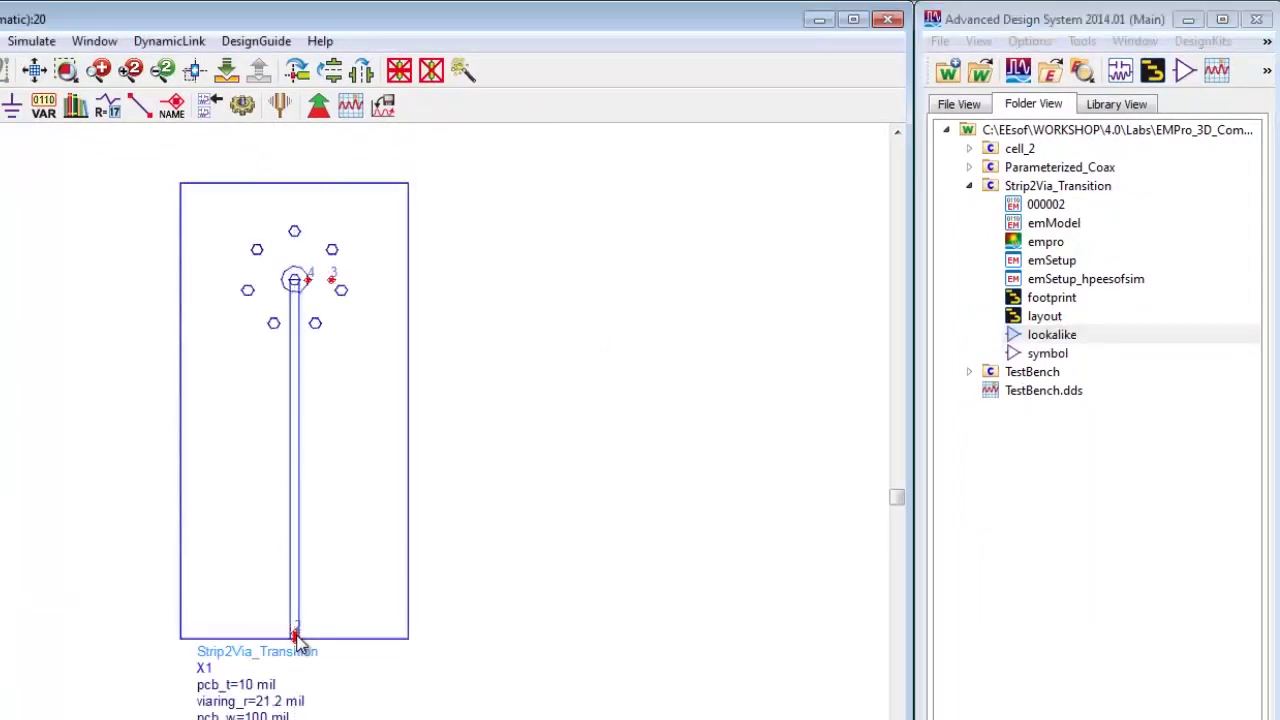
Step: Check X1's parameters show num_vias 7 and viaring_r 21.2 mil, closing without changes
double_click(362, 518)
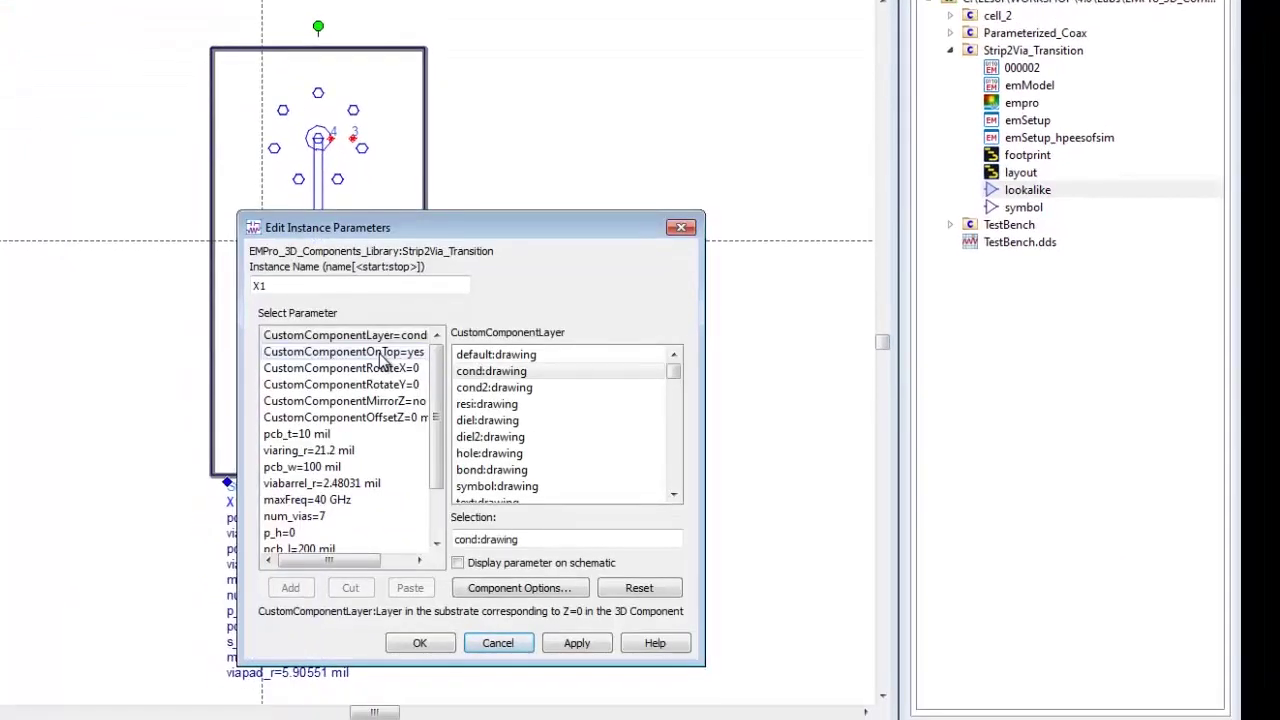
left_click(306, 517)
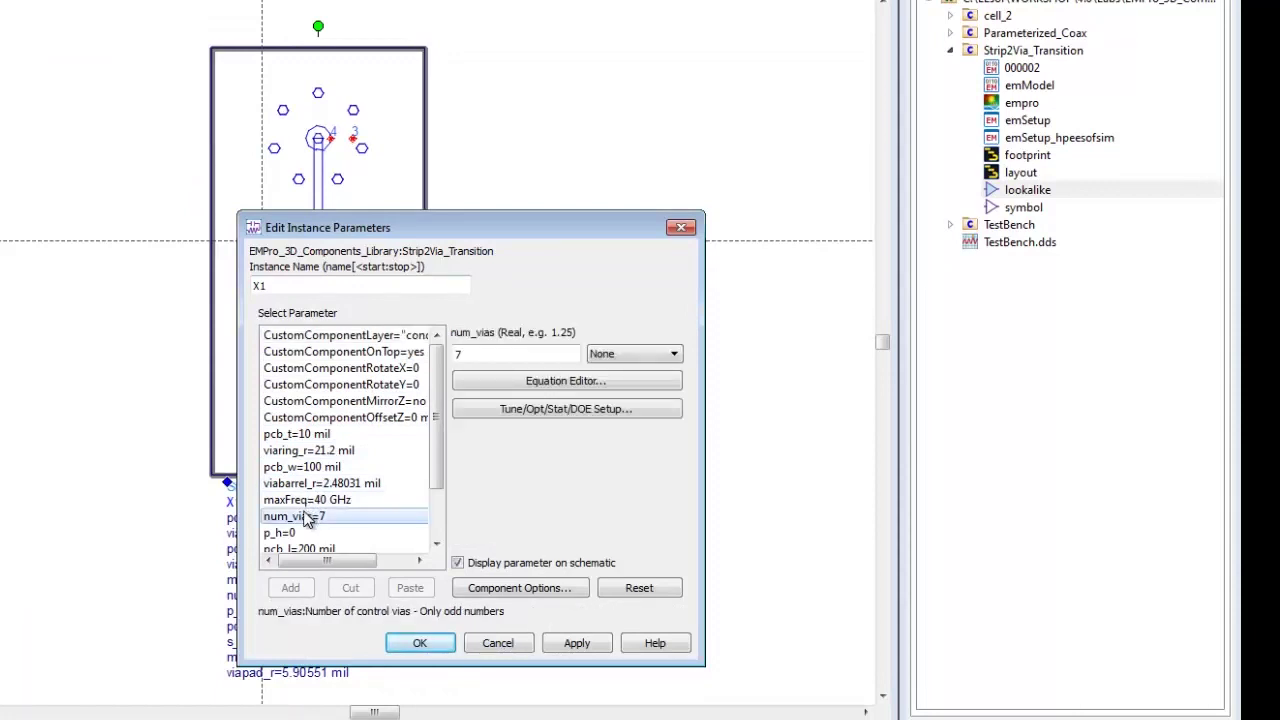
left_click(303, 455)
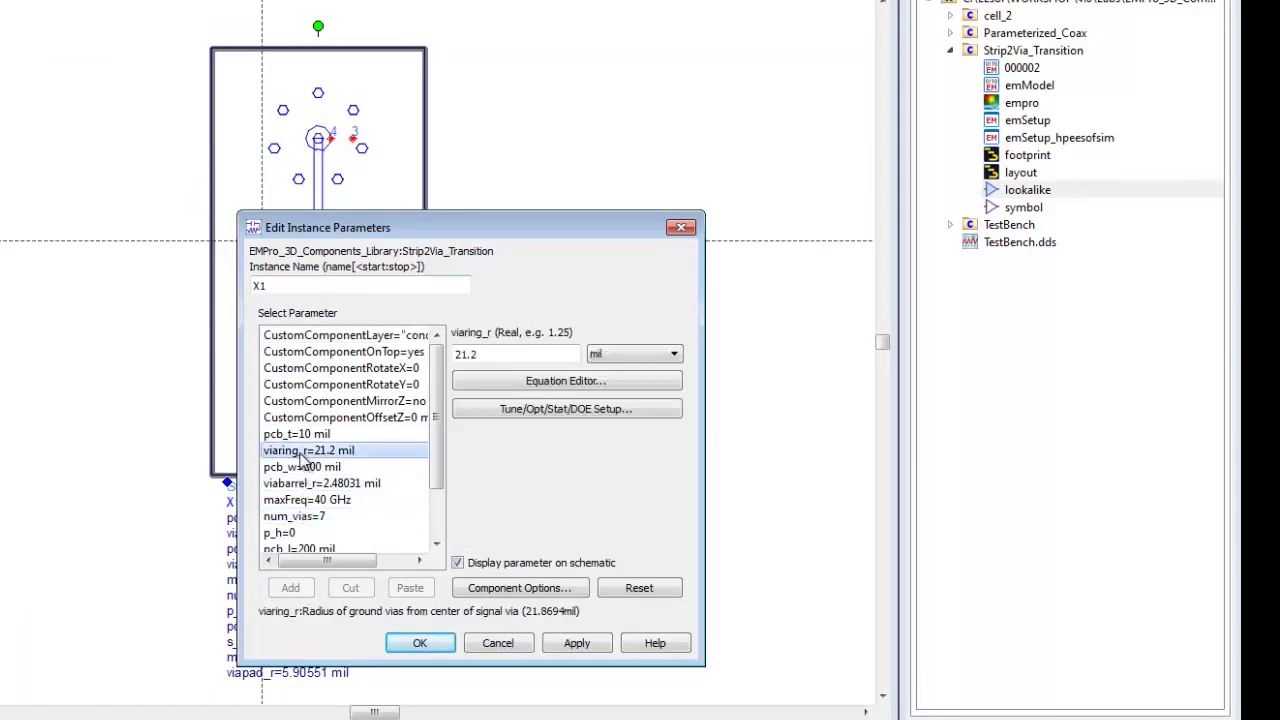
left_click(490, 645)
Step: Preview the transition's EMPro 3D view, then select X1's viaring_r value on the schematic
left_click(1008, 106)
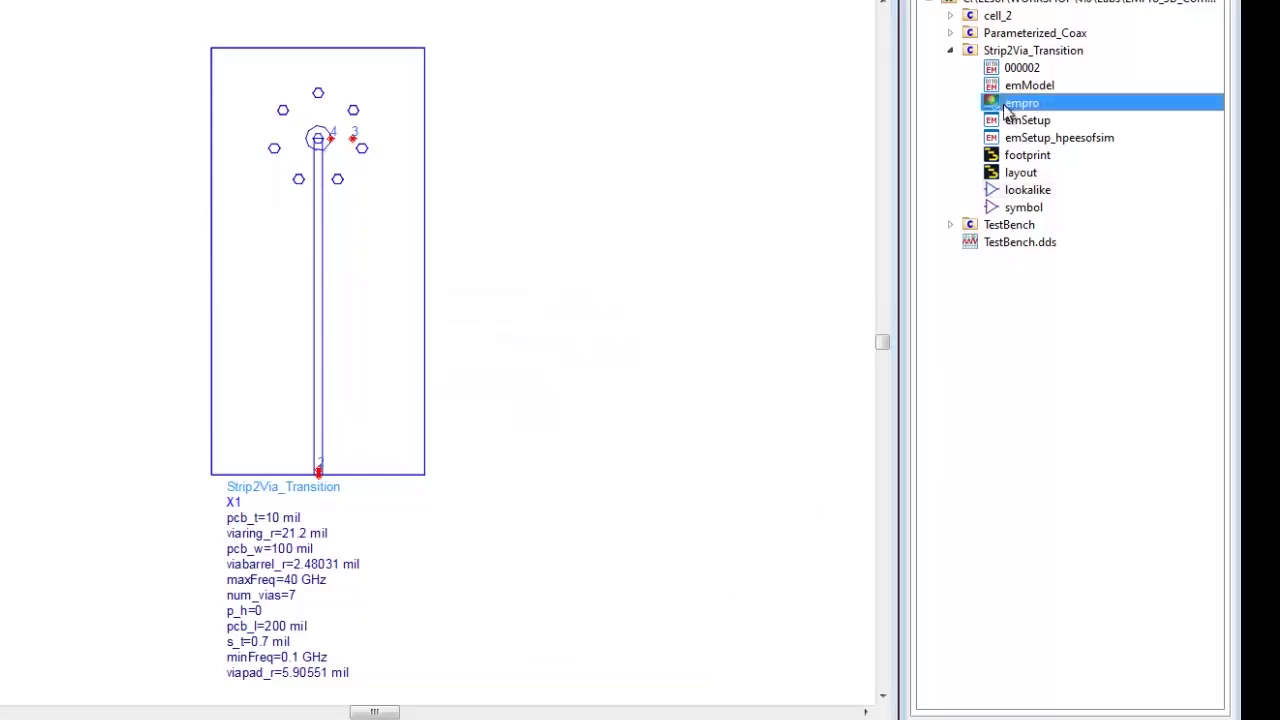
double_click(1008, 106)
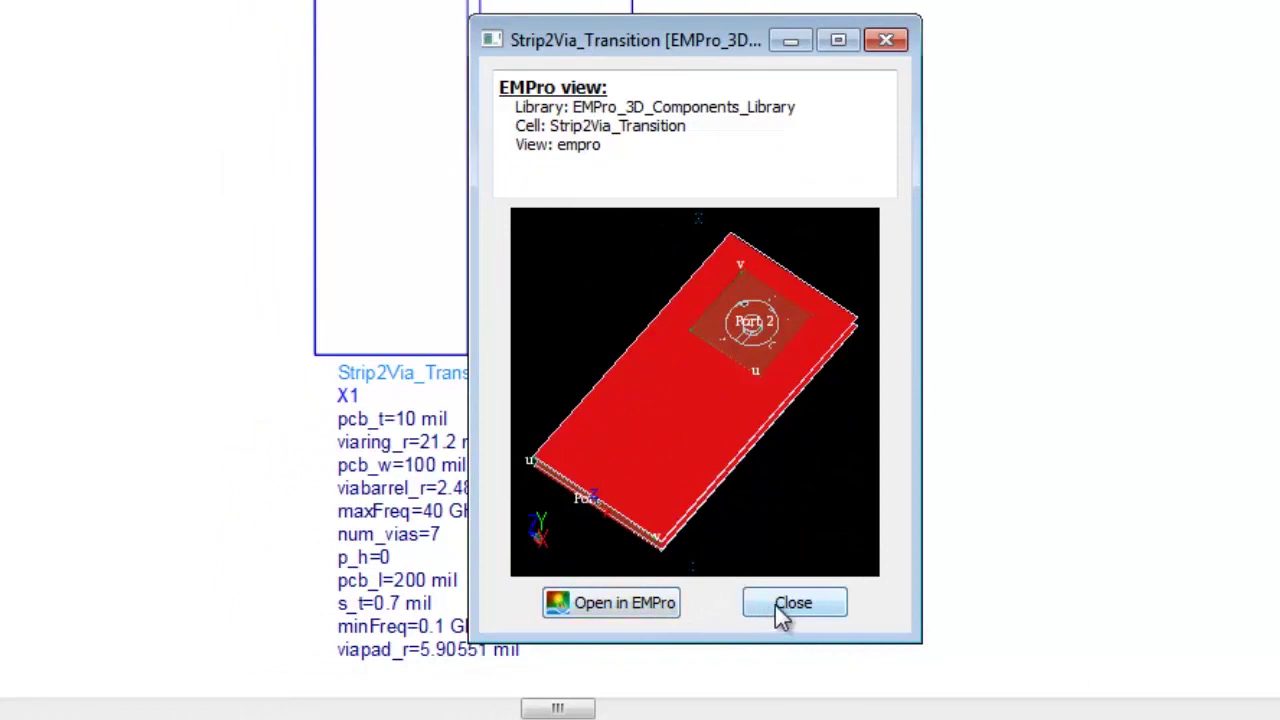
left_click(781, 612)
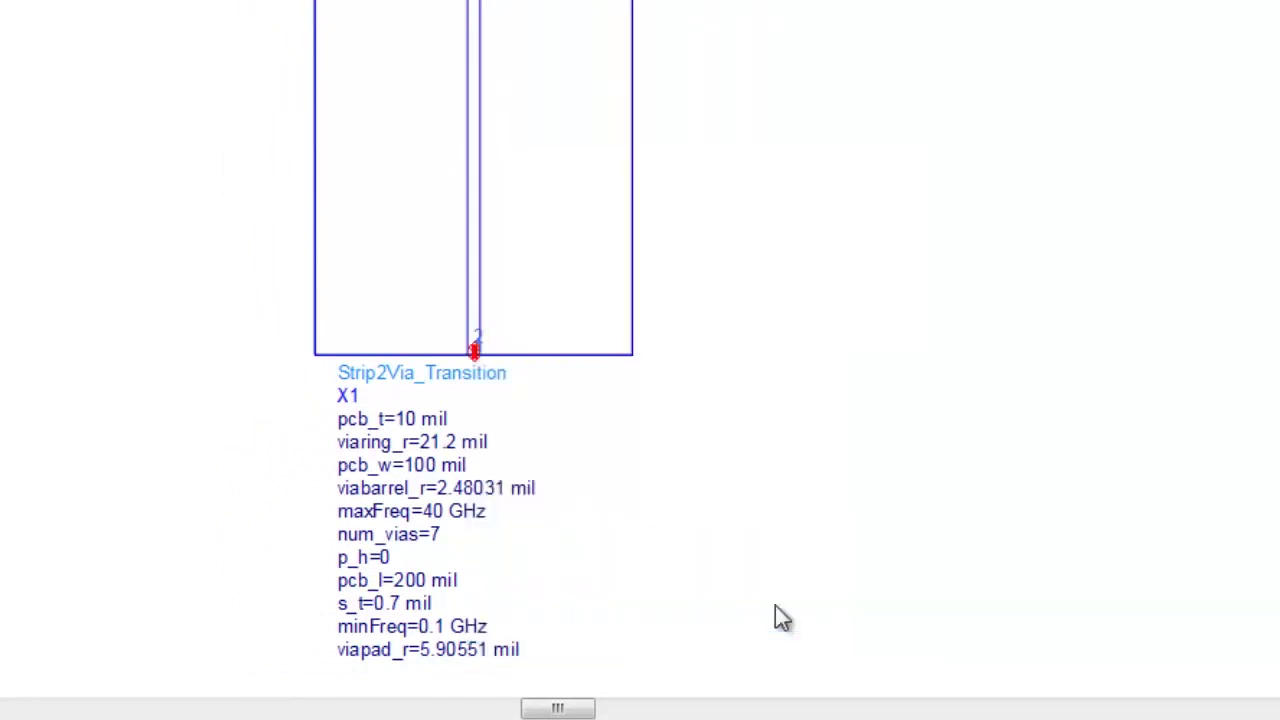
left_click(428, 443)
Step: Change X1's viaring_r from 21.2 to 20 mil
left_click_drag(433, 445, 460, 443)
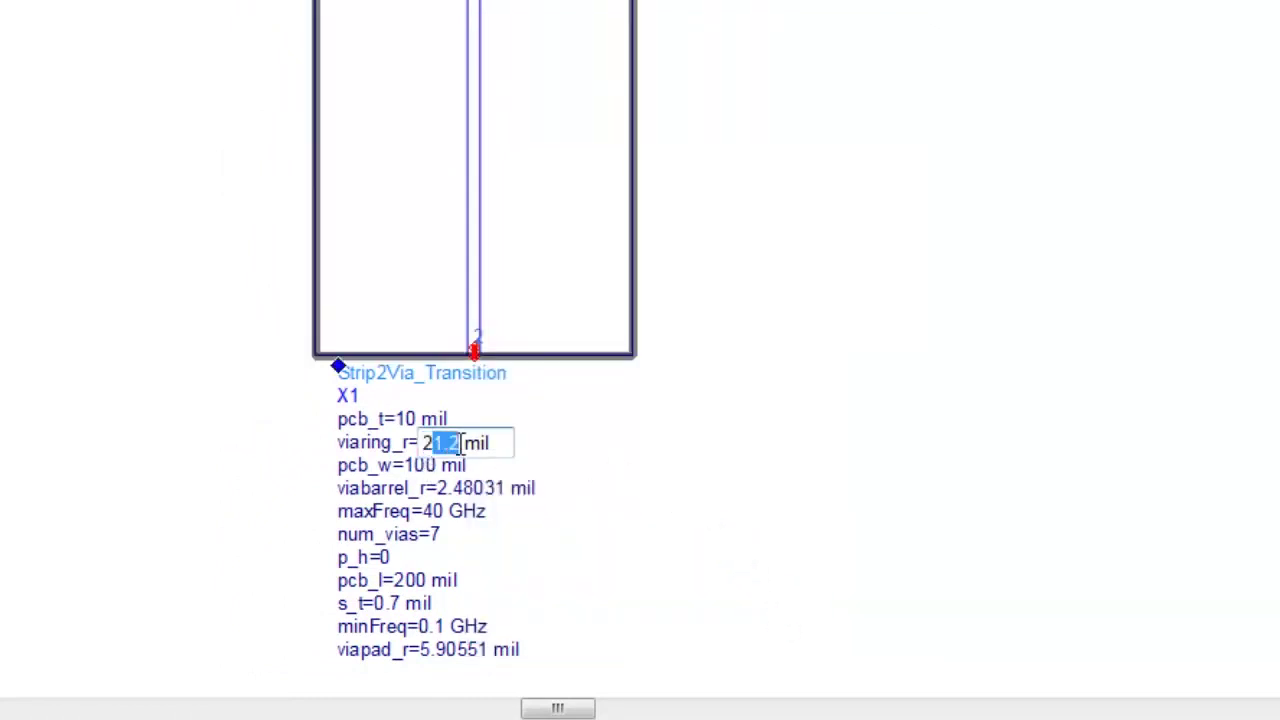
type("0")
key("Tab")
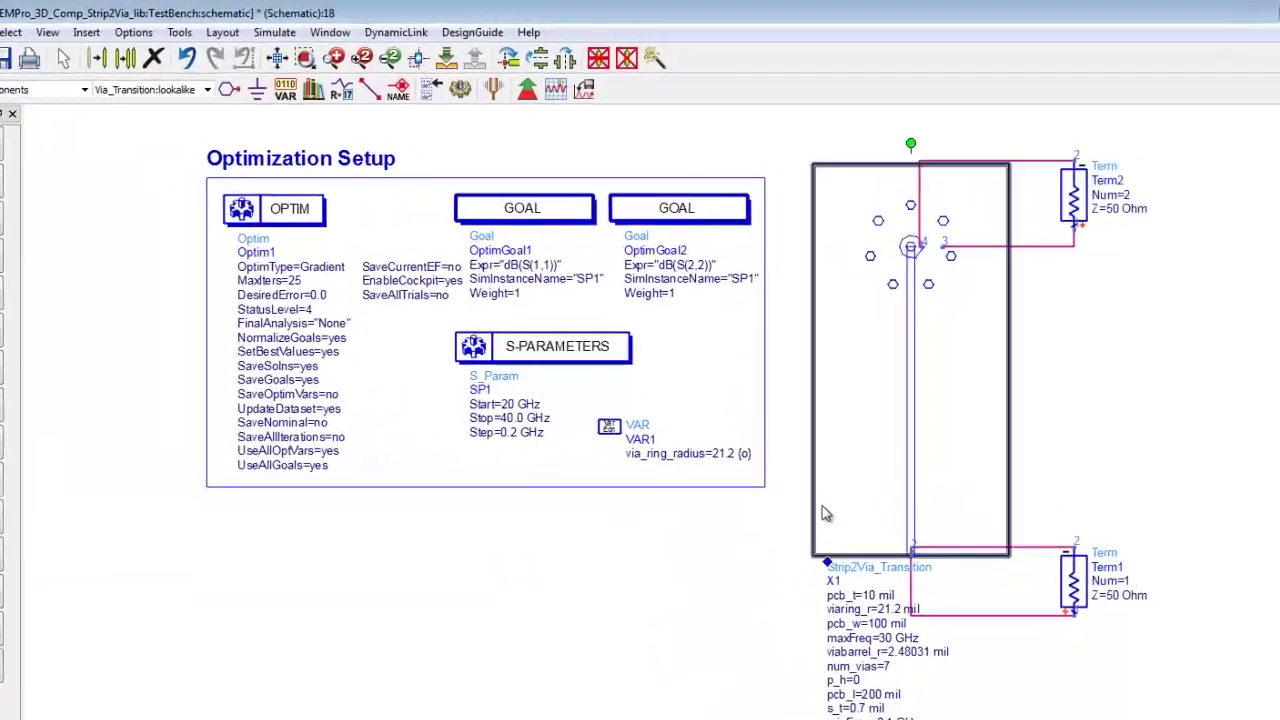
Step: Simulate X1 with its emModel view and run the 20-mil S-parameter simulation
left_click(338, 125)
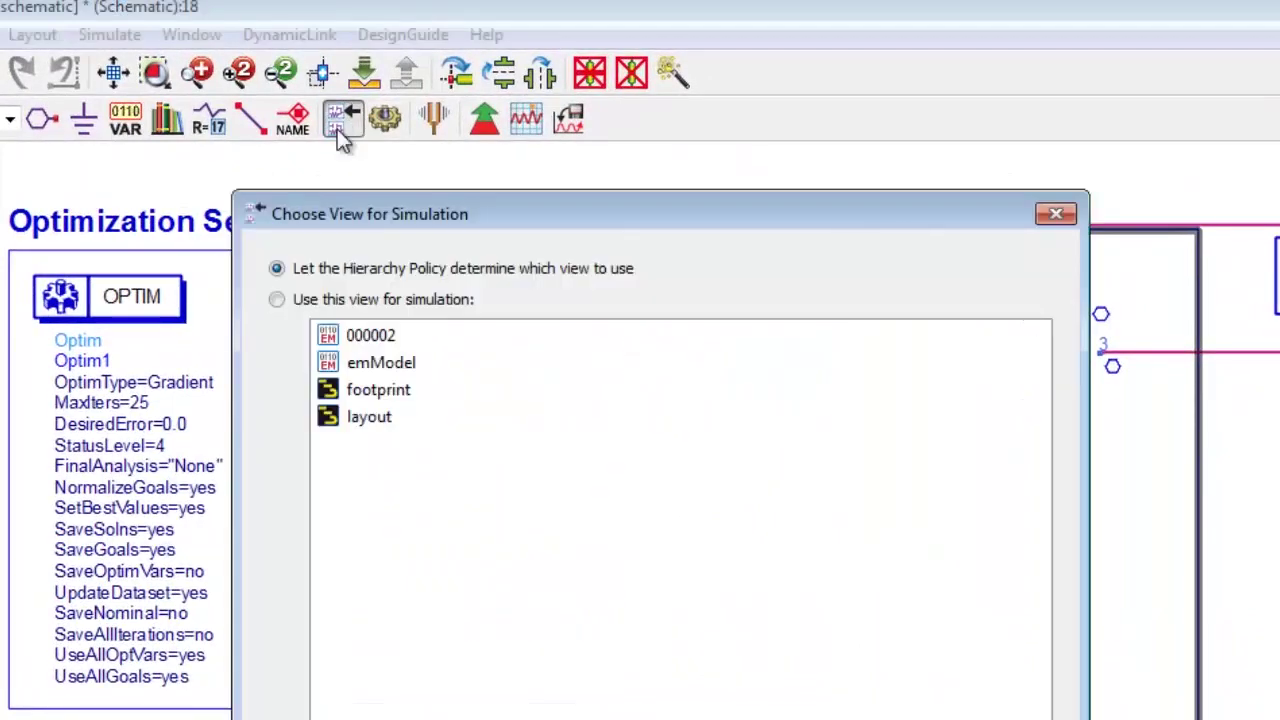
left_click(388, 336)
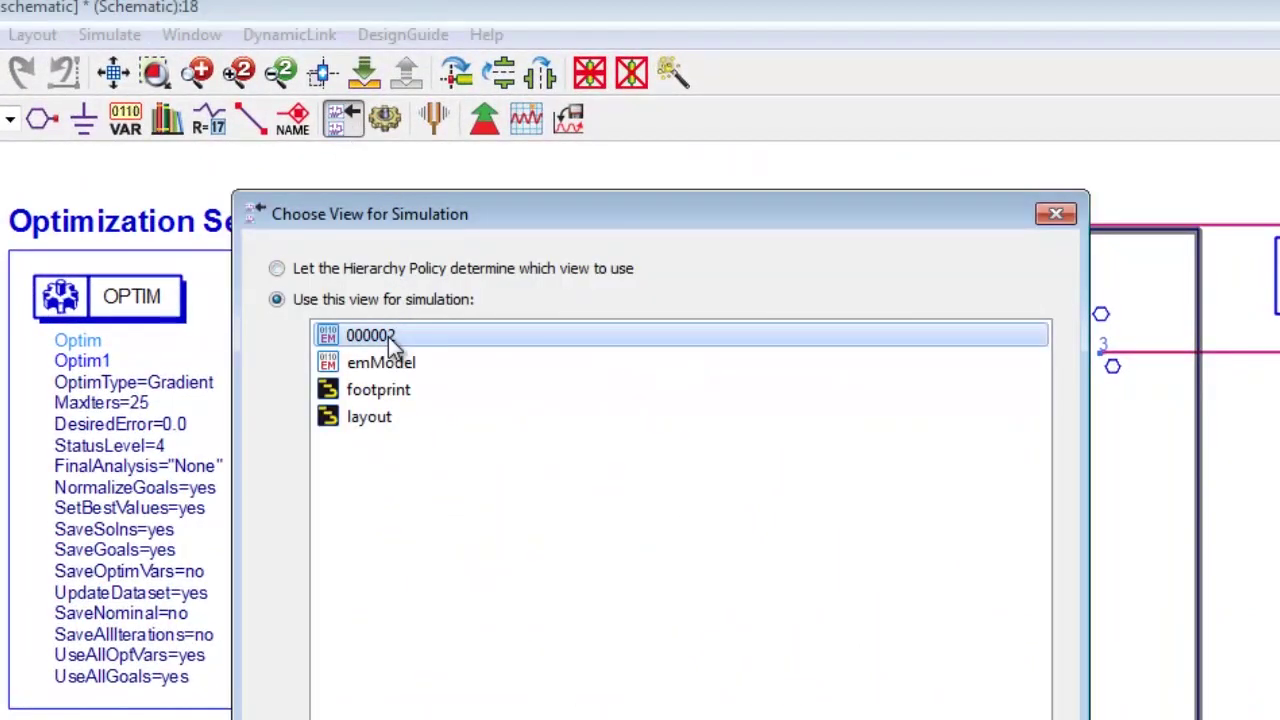
left_click(387, 365)
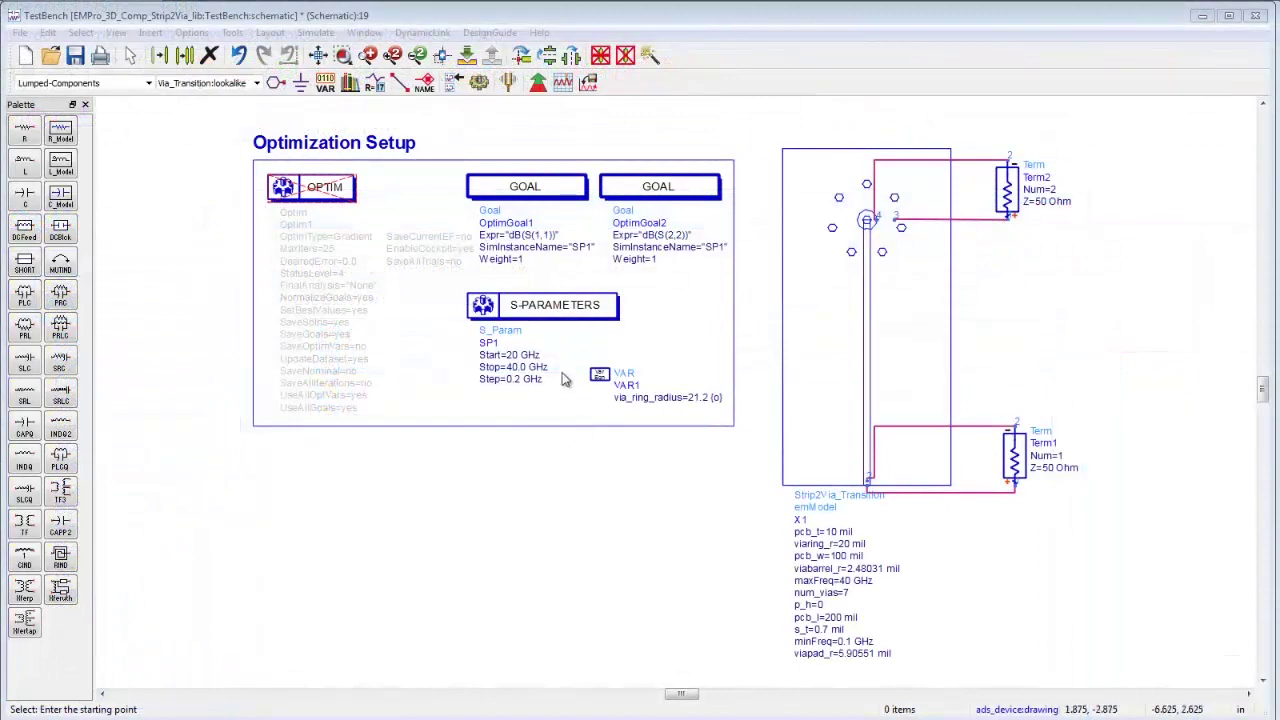
left_click(479, 84)
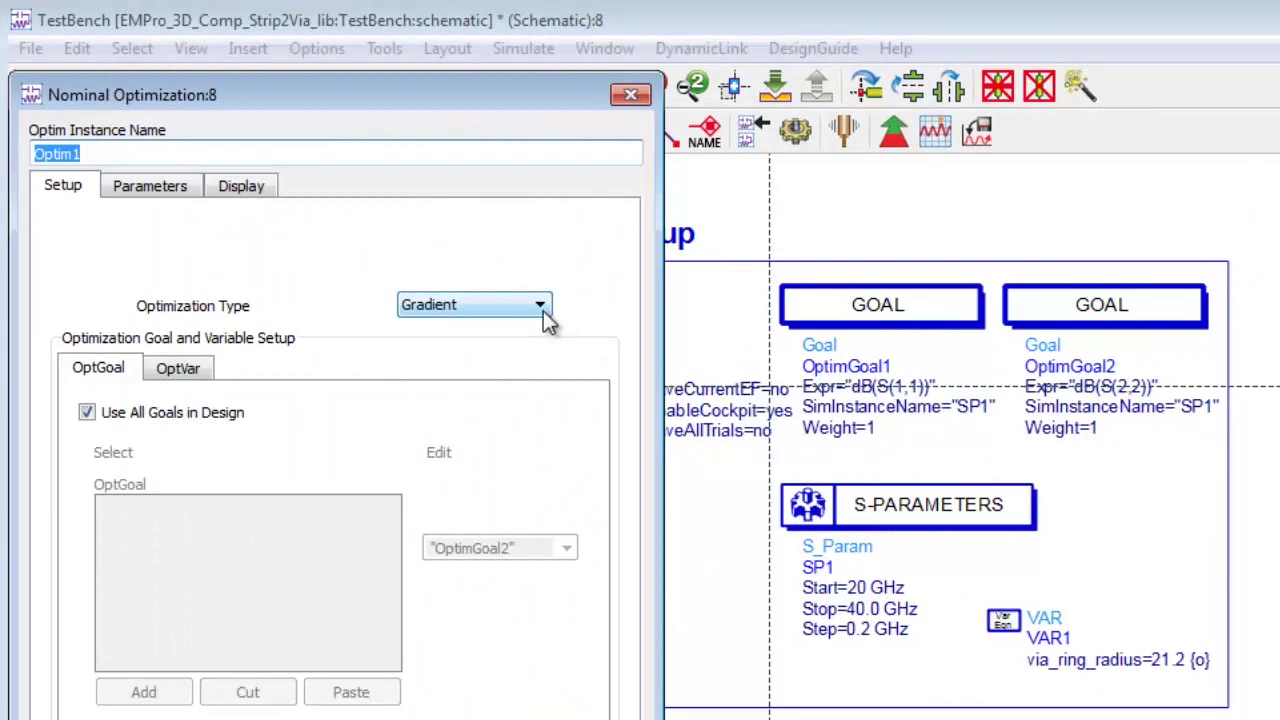
Step: Review Optim1's optimization methods and optimize via_ring_radius, reaching 21.8694
left_click(543, 311)
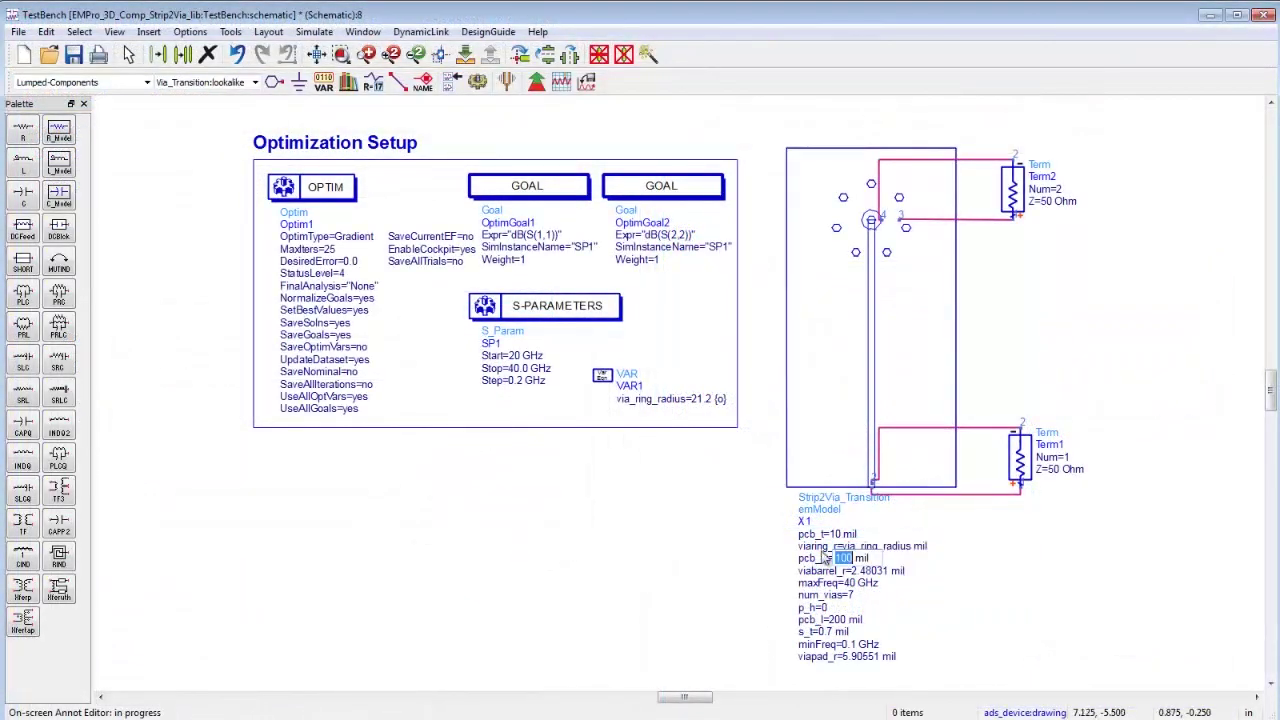
left_click(537, 86)
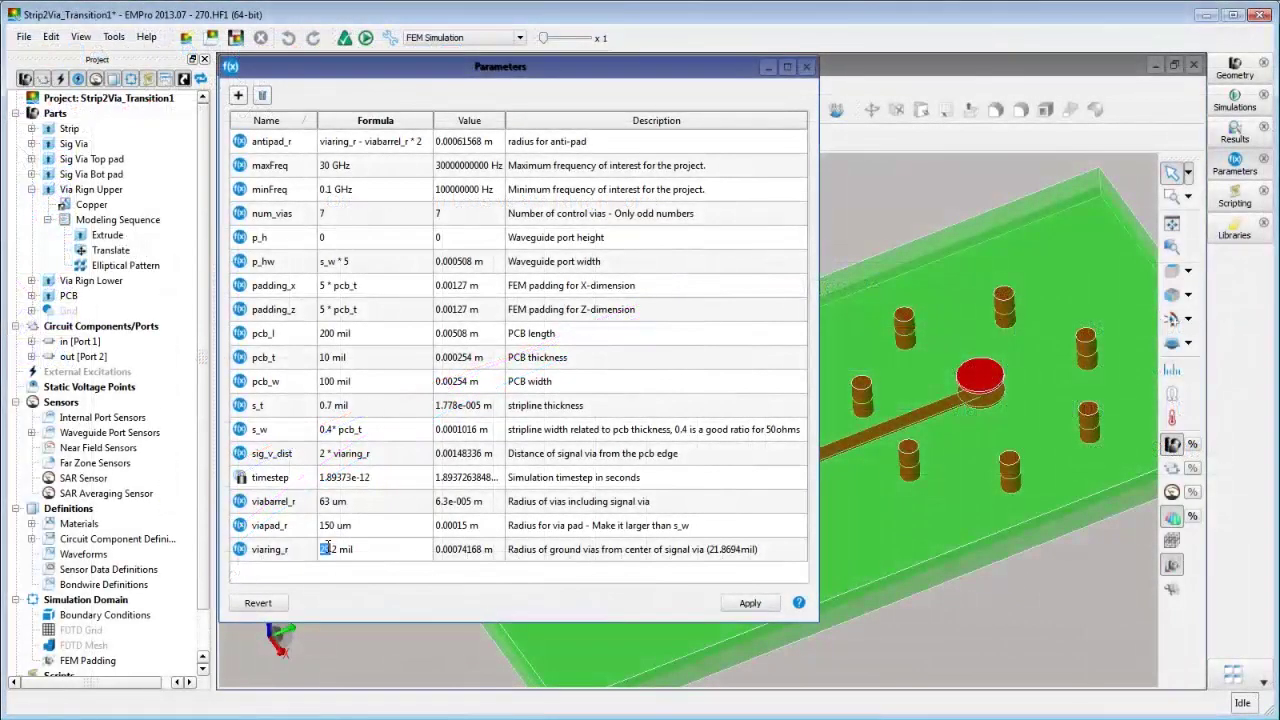
Step: Apply viaring_r 21.2 mil to the EMPro model
left_click(771, 607)
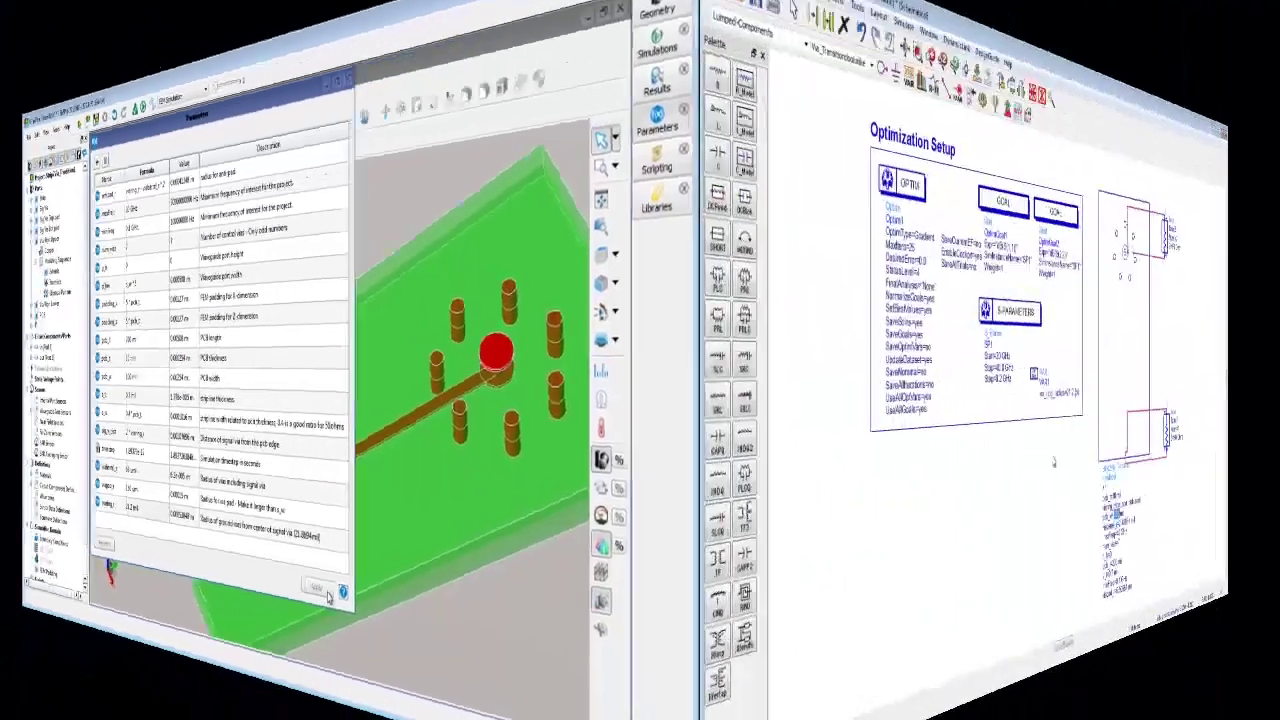